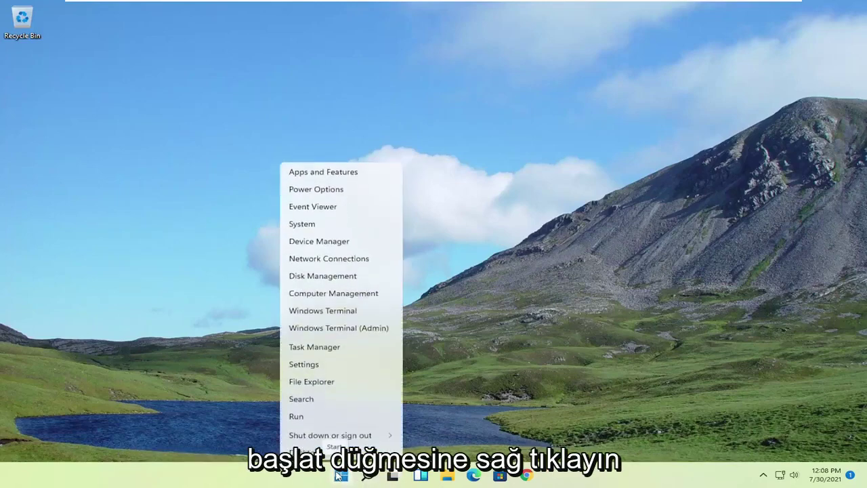
- Open Task Manager's Startup list and select Microsoft OneDrive, leaving only VMware Tools enabled
right_click(340, 475)
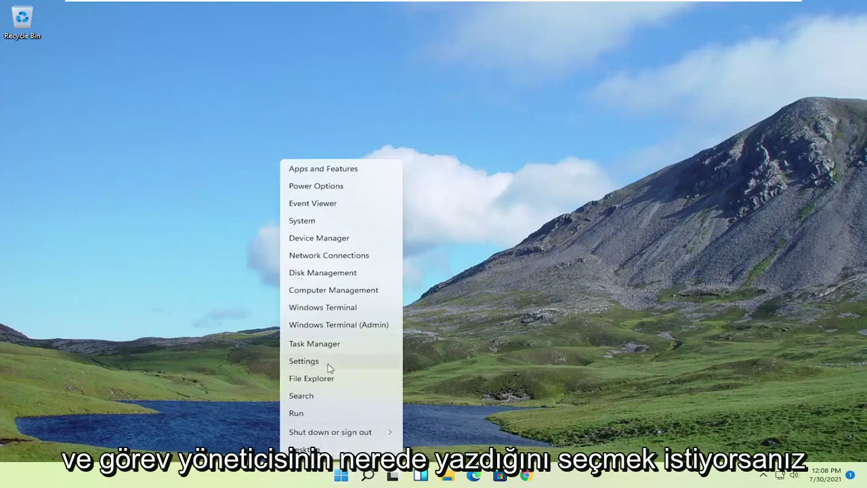
click(306, 344)
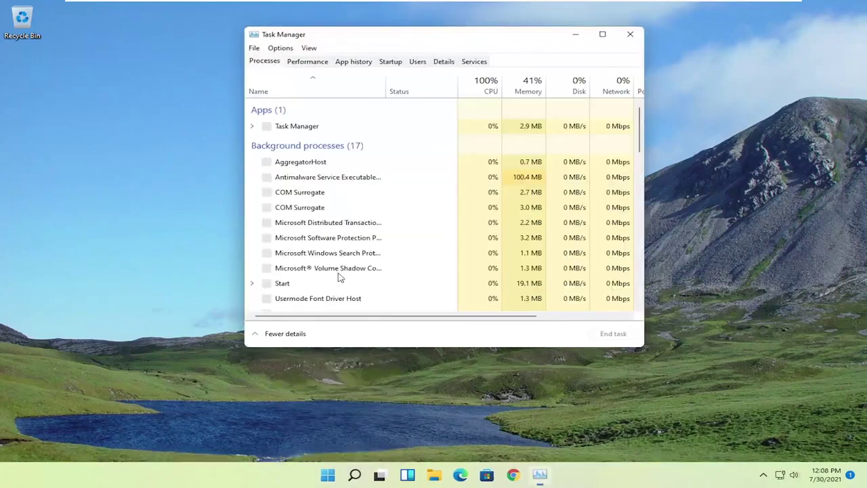
click(391, 62)
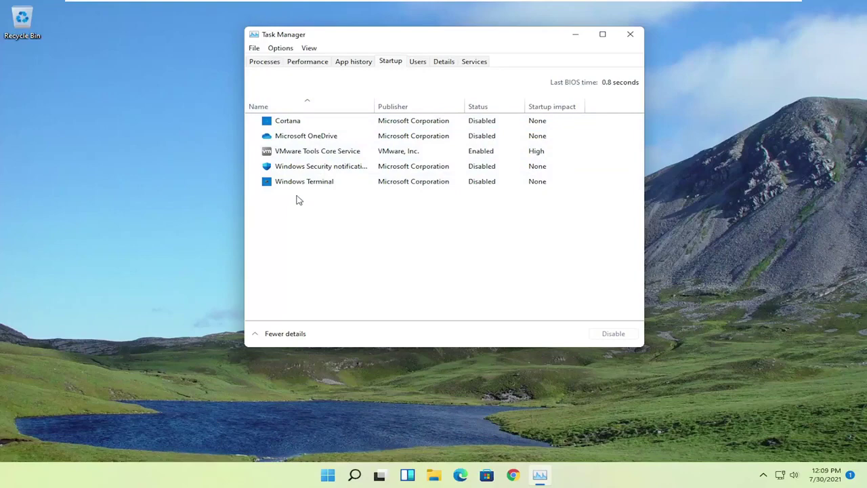
click(297, 138)
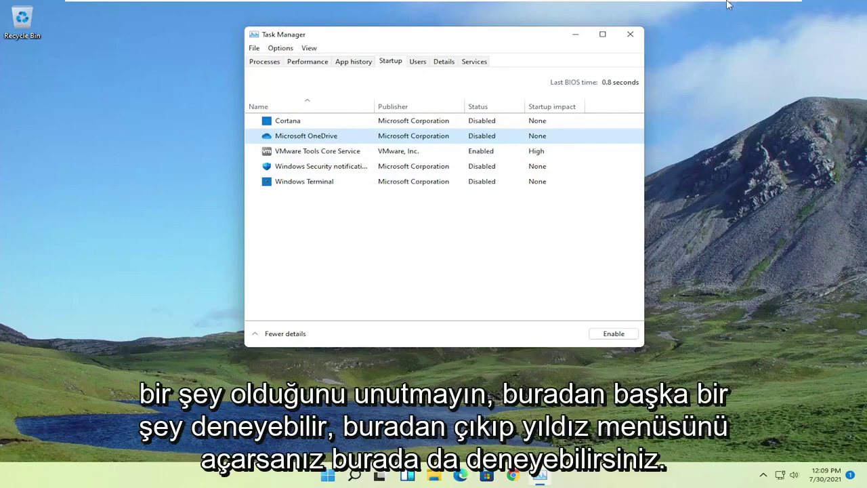
- Close Task Manager and open Control Panel with all items shown as large icons
click(630, 35)
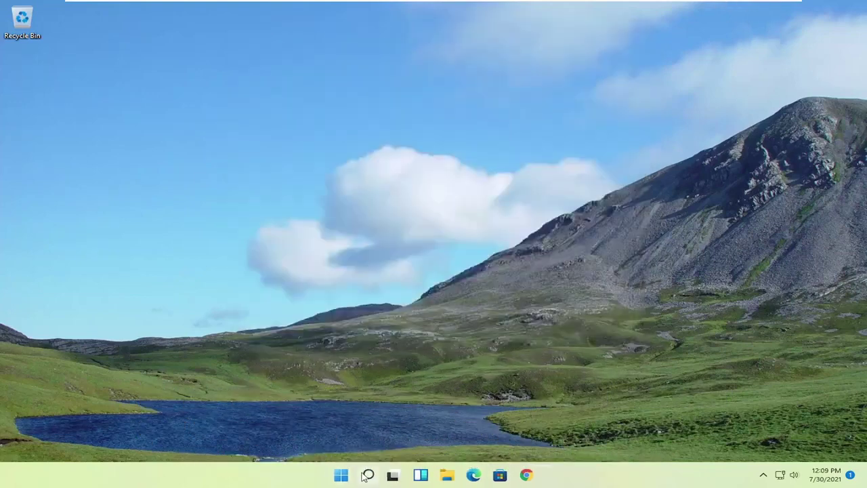
click(366, 475)
text(cont)
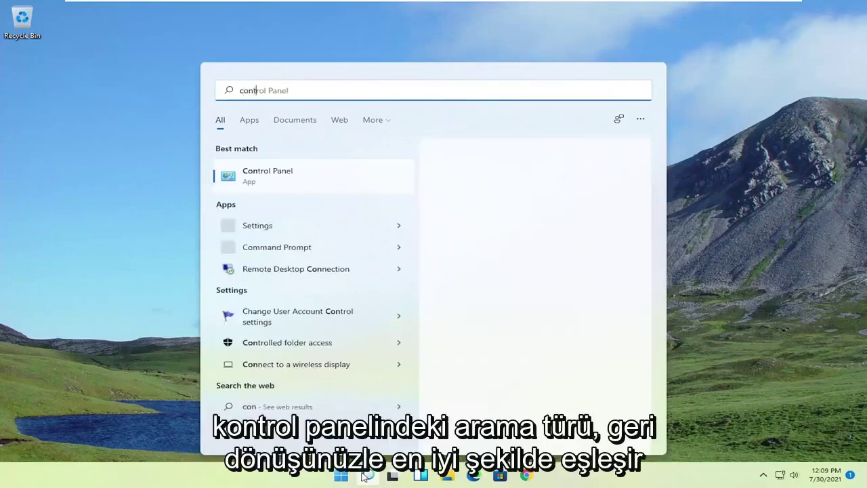
text(rol panel)
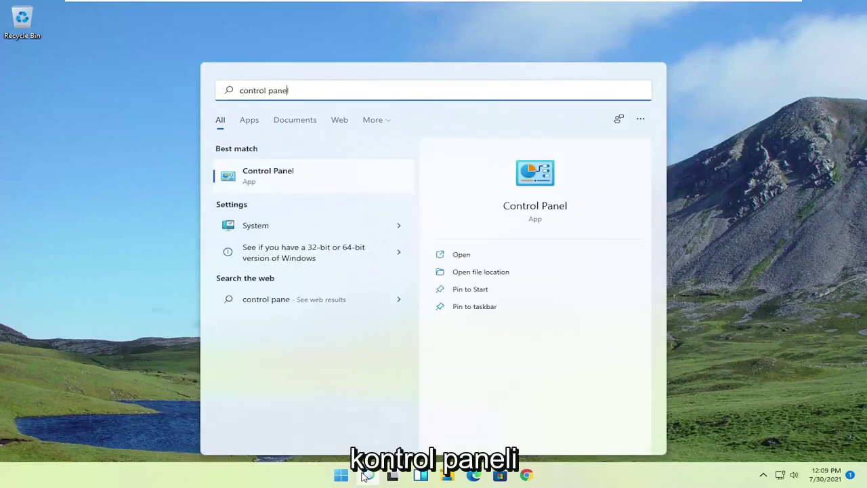
click(243, 178)
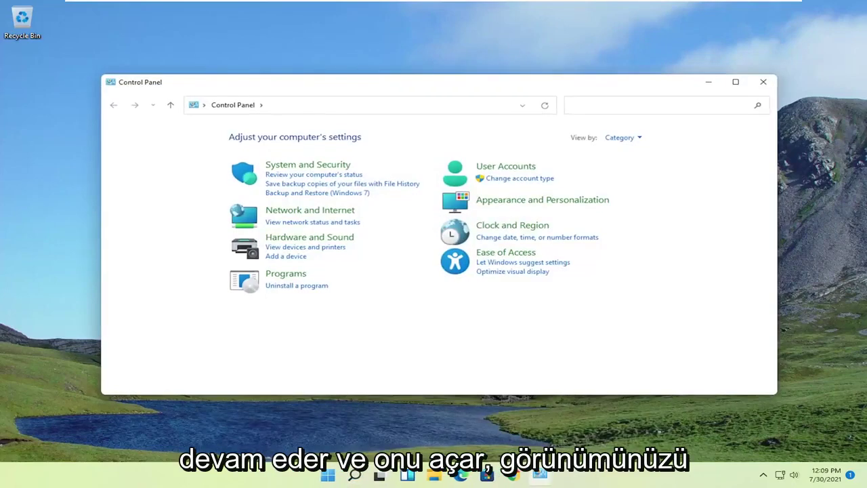
click(620, 138)
click(624, 166)
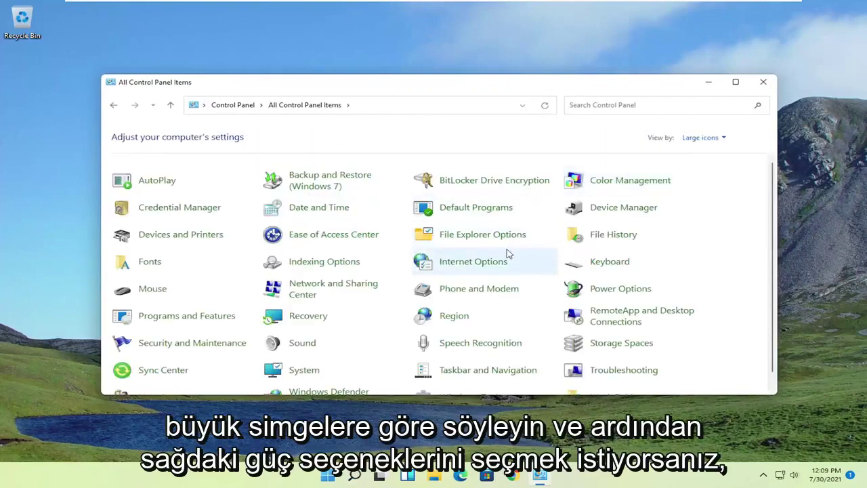
scroll(542, 264, down, 1)
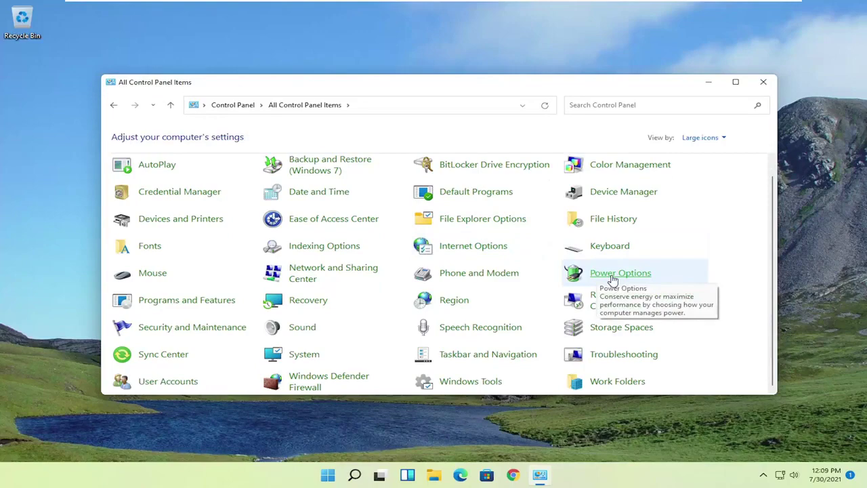
- Select the High performance plan in Power Options and close the window
click(613, 277)
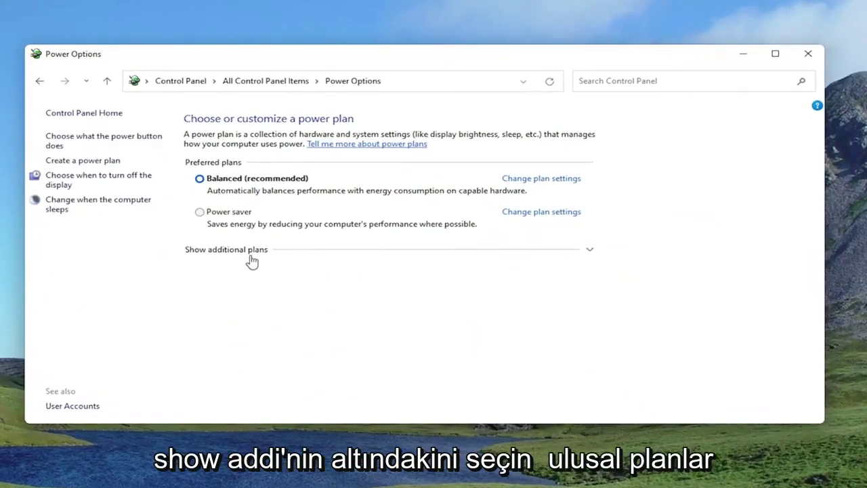
click(255, 255)
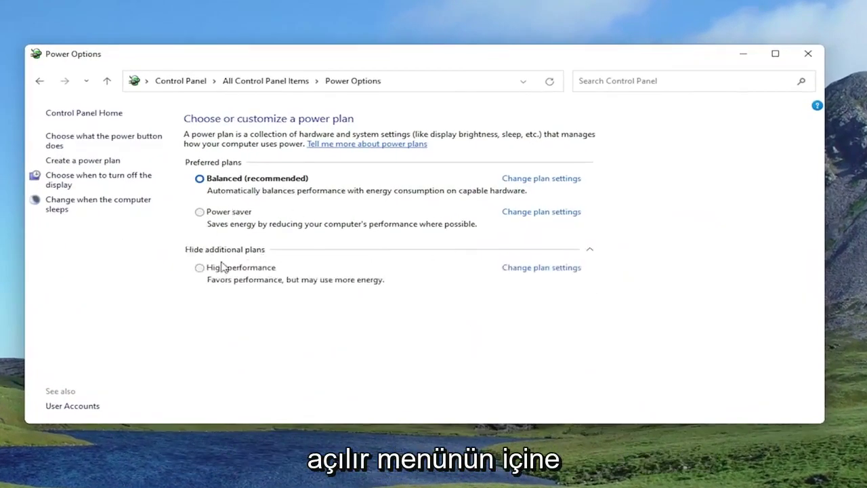
click(200, 268)
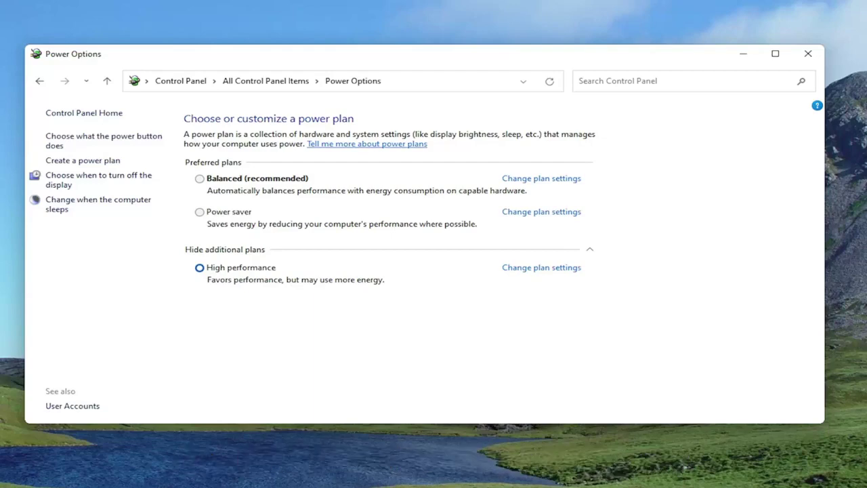
click(807, 54)
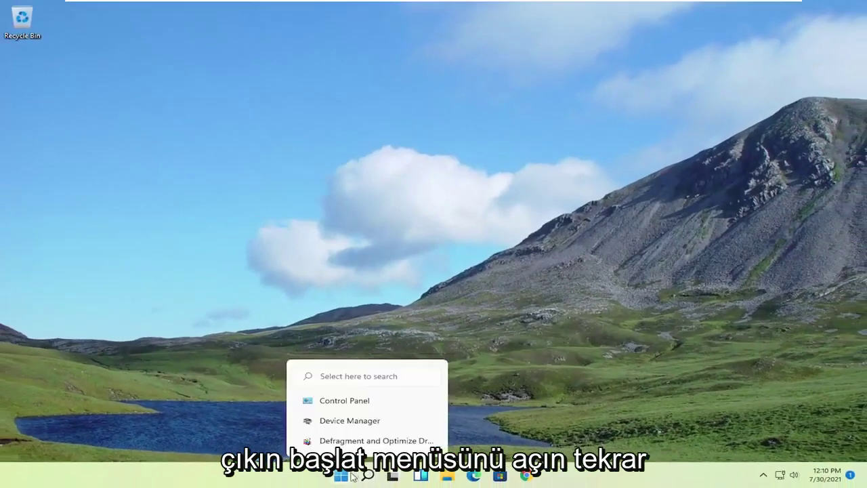
- Open Device Manager and expand Display adapters to show VMware SVGA 3D
click(342, 476)
click(342, 476)
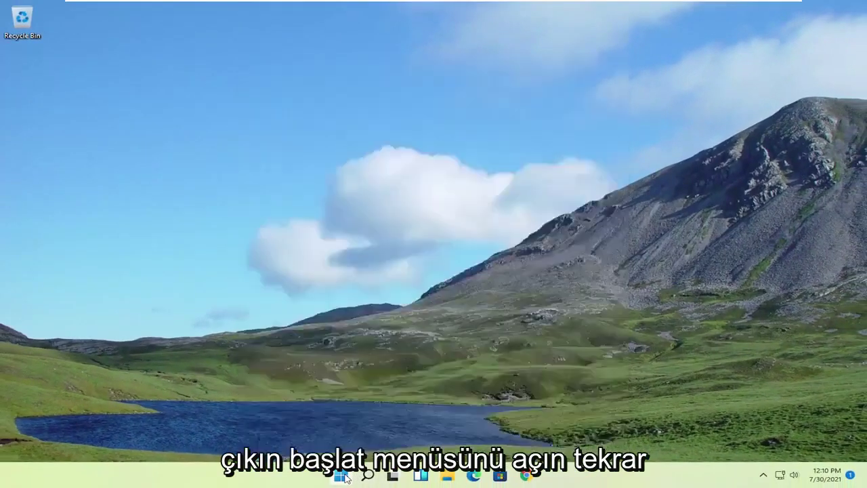
text(device manager)
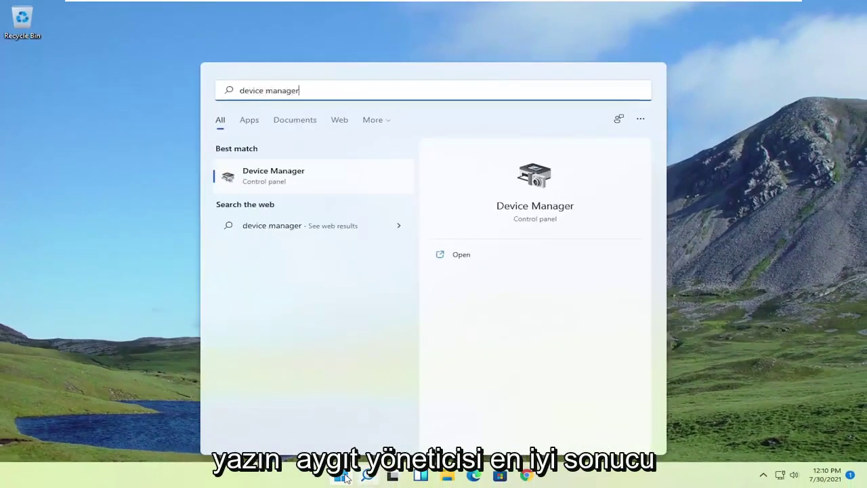
click(290, 180)
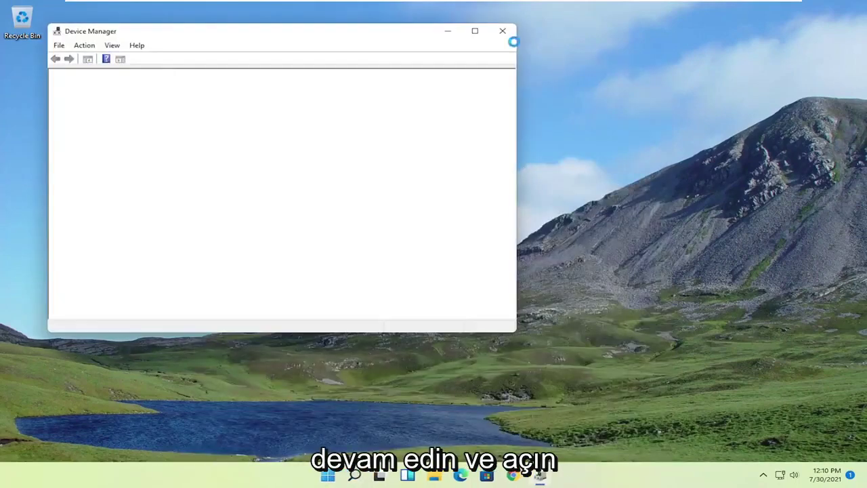
mouse_move(371, 50)
mouse_down()
mouse_move(532, 68)
mouse_move(526, 73)
mouse_up()
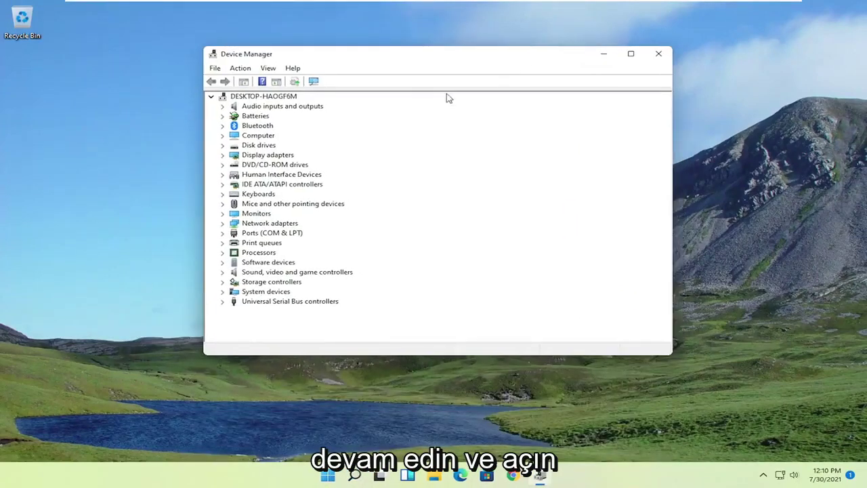
double_click(275, 156)
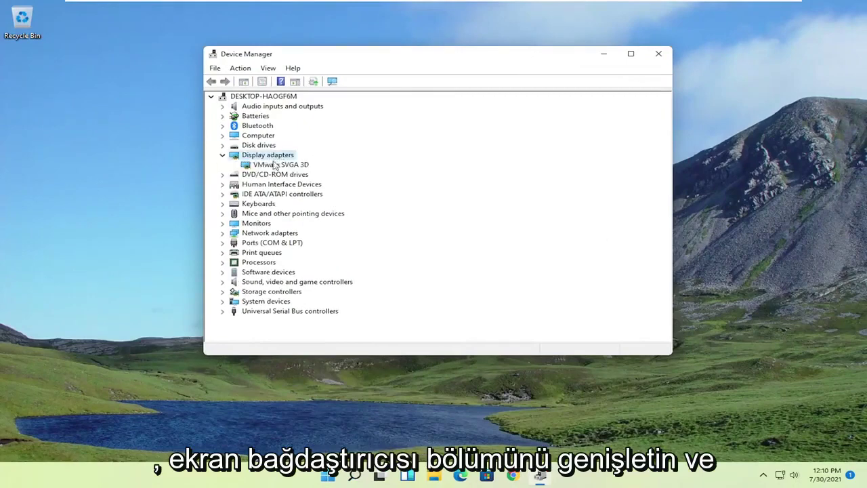
- Reinstall the VMware SVGA 3D driver from the drivers already on this computer
right_click(276, 167)
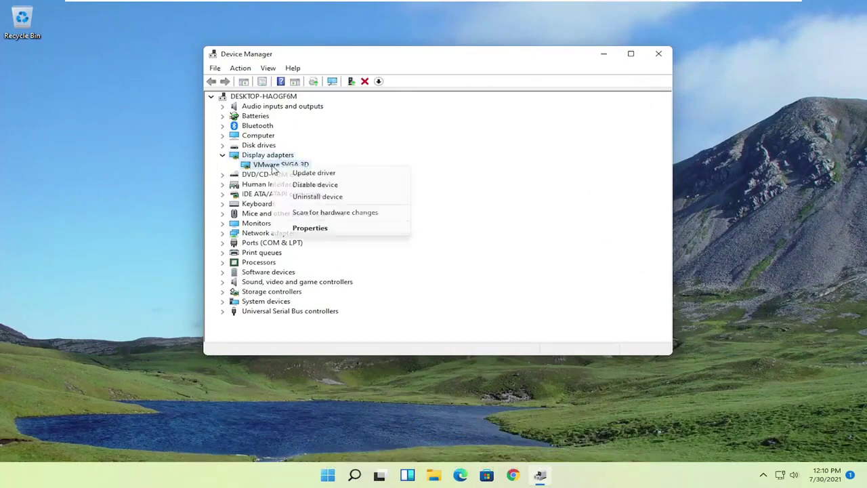
click(313, 172)
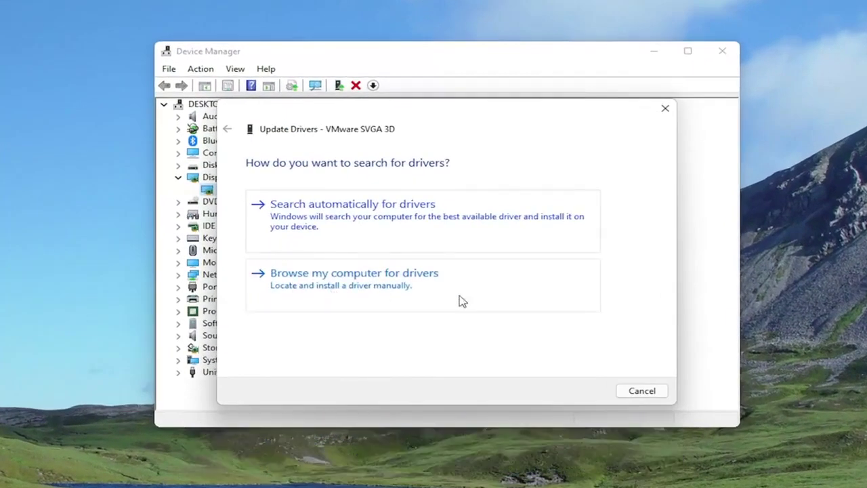
click(402, 293)
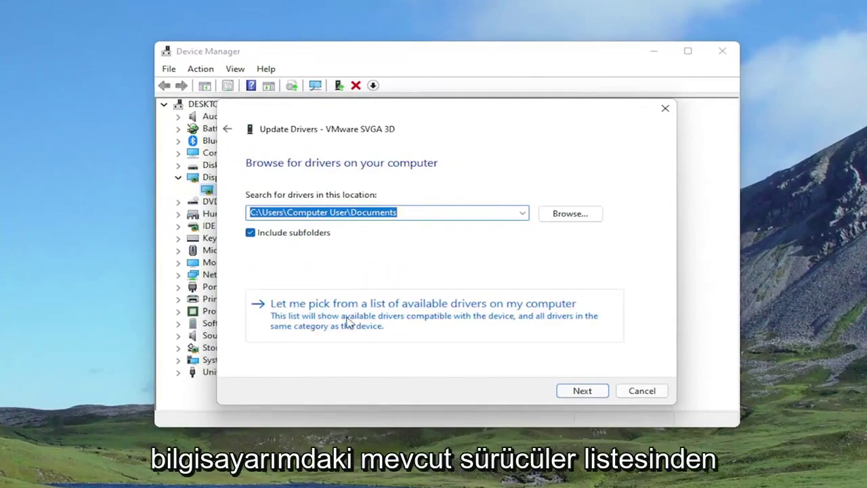
click(373, 324)
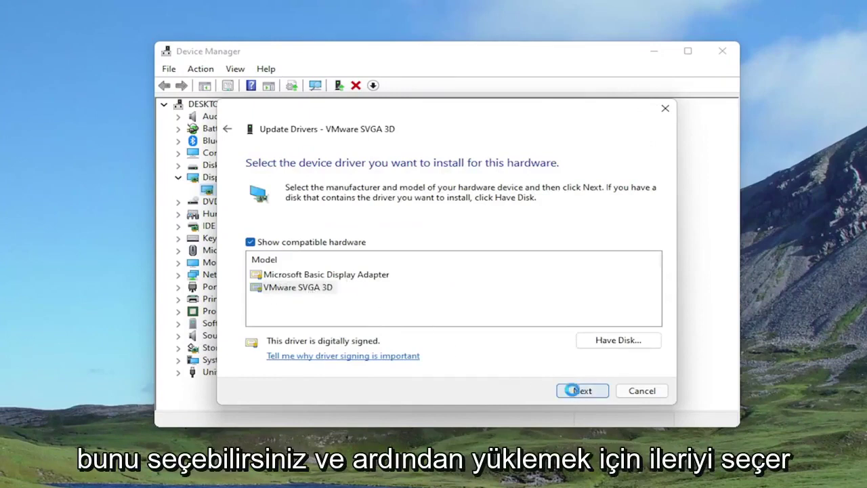
click(574, 391)
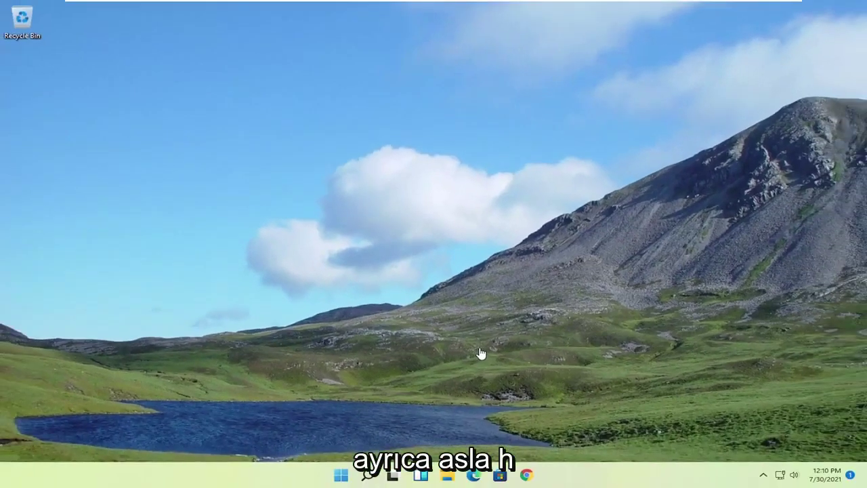
- Open Apps & features in Settings and scroll through the 42 installed apps
click(369, 475)
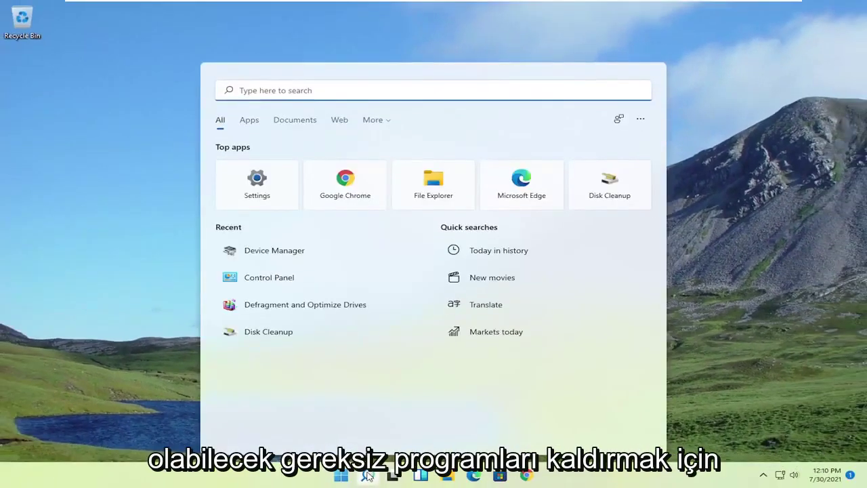
text(apps and)
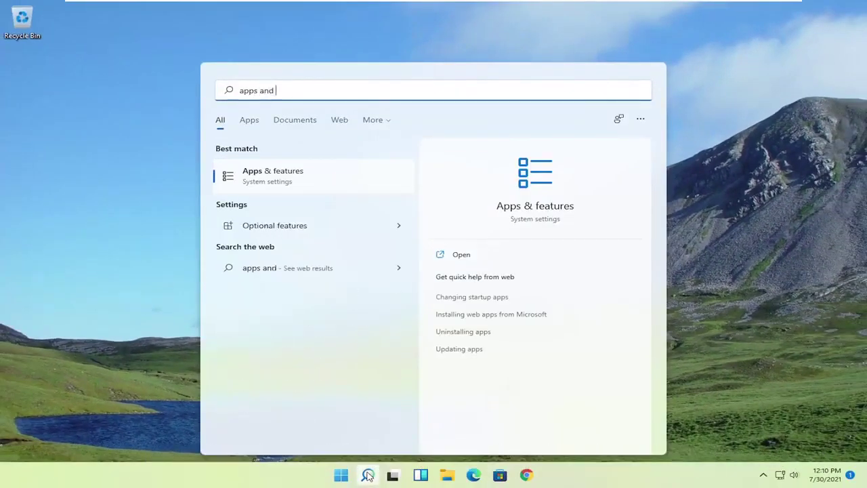
click(304, 182)
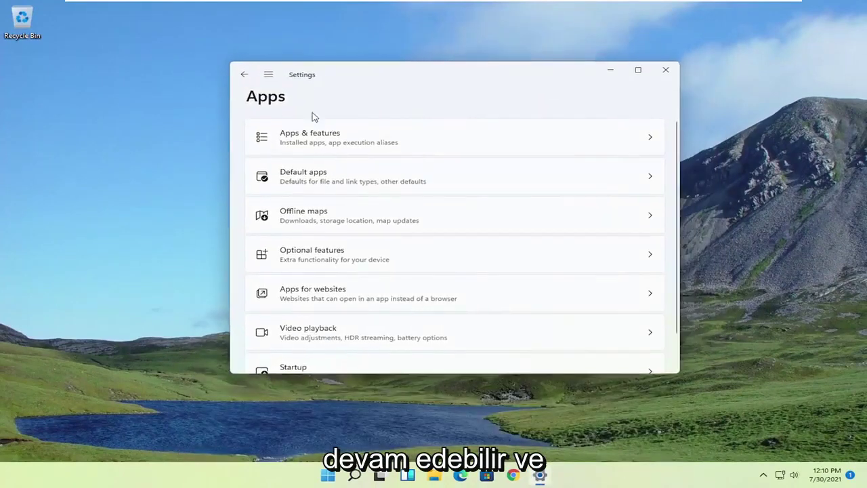
click(296, 140)
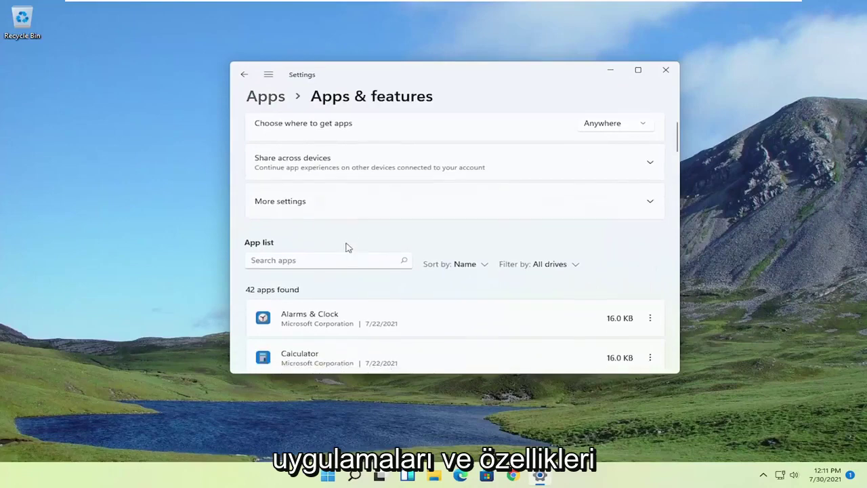
scroll(343, 252, down, 2)
scroll(338, 252, down, 2)
scroll(379, 217, down, 2)
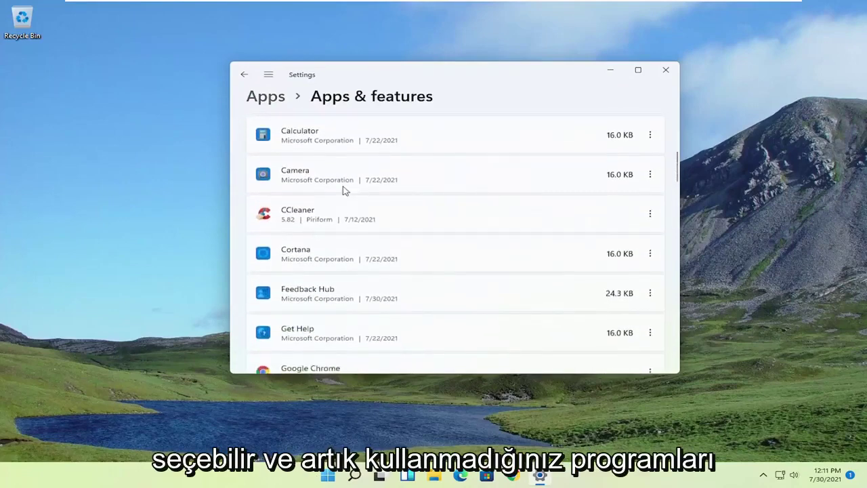
scroll(365, 268, down, 1)
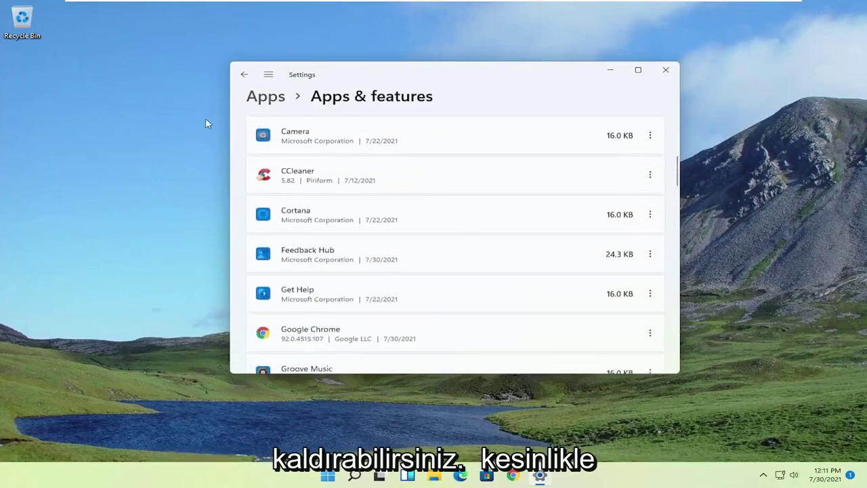